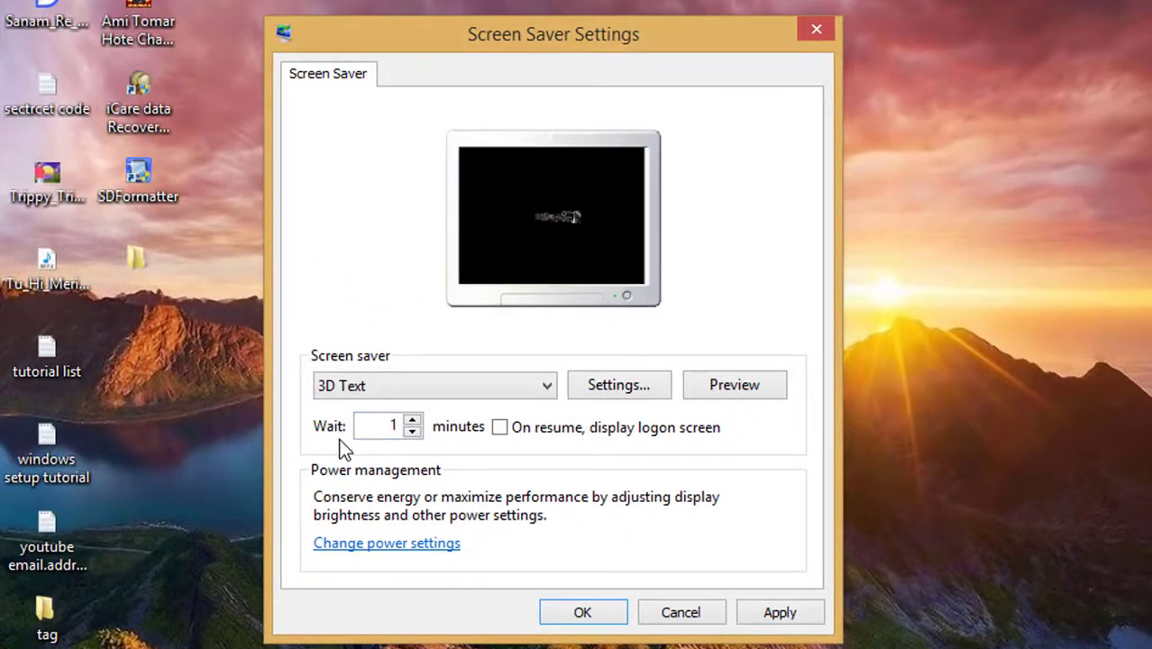
Set the screen saver wait time to 4 minutes
left_click(412, 422)
left_click(412, 421)
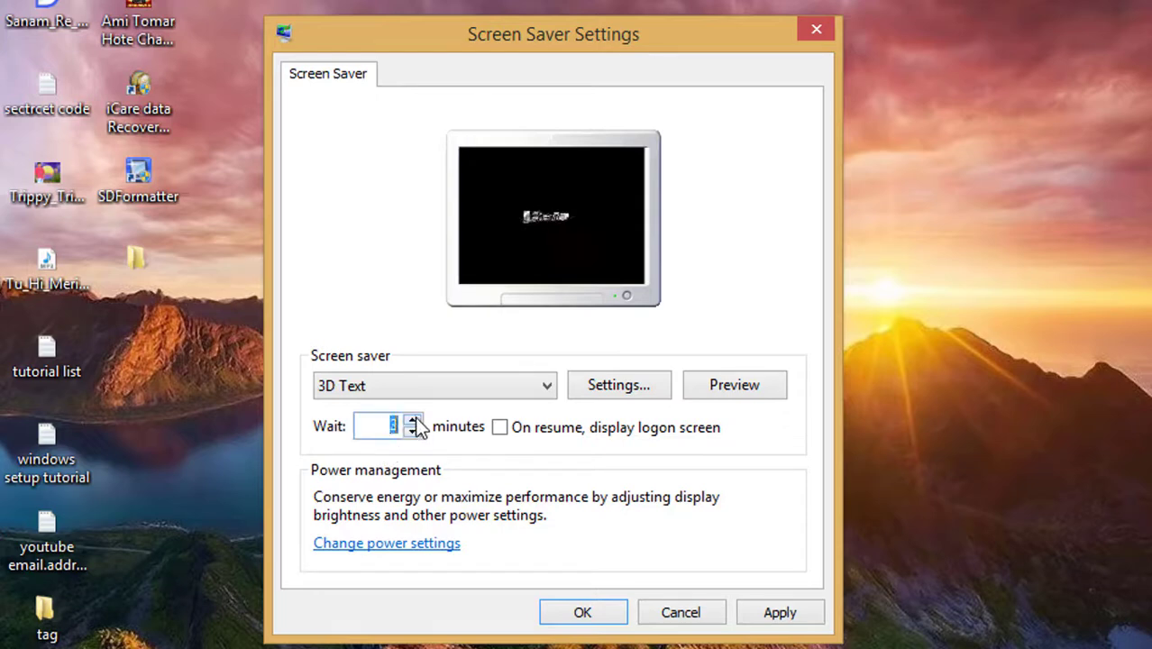
left_click(413, 420)
Change the 3D Text screen saver's custom text to "BD Tech enterprise" and accept the Tahoma Regular font
left_click(639, 393)
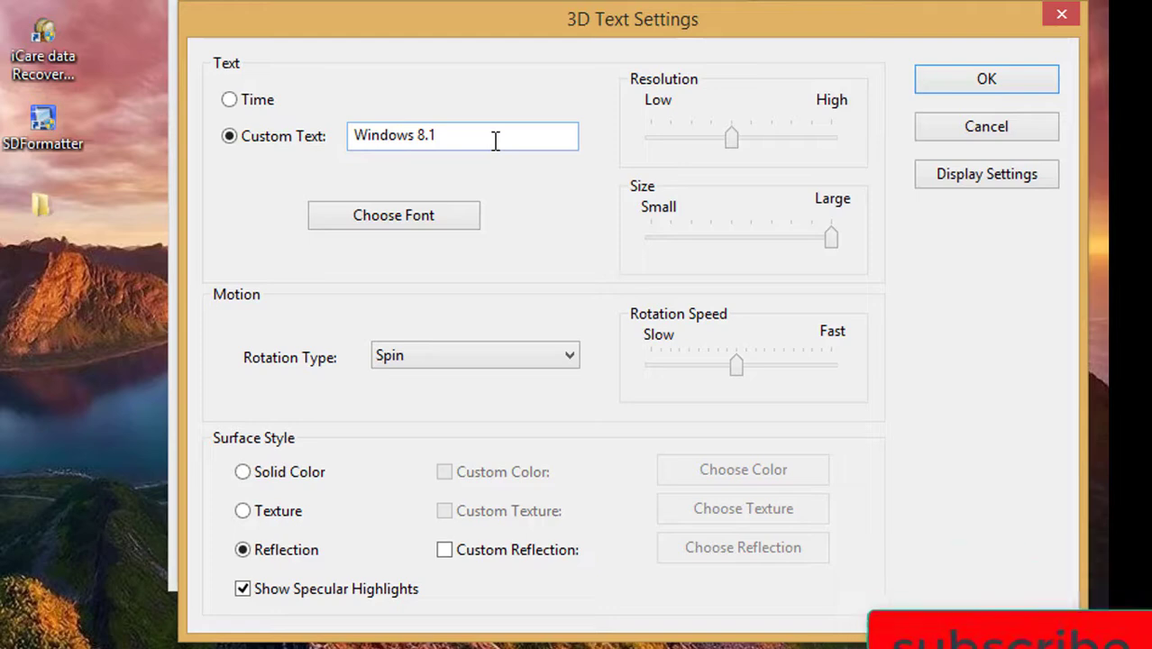
left_click_drag(464, 144, 343, 153)
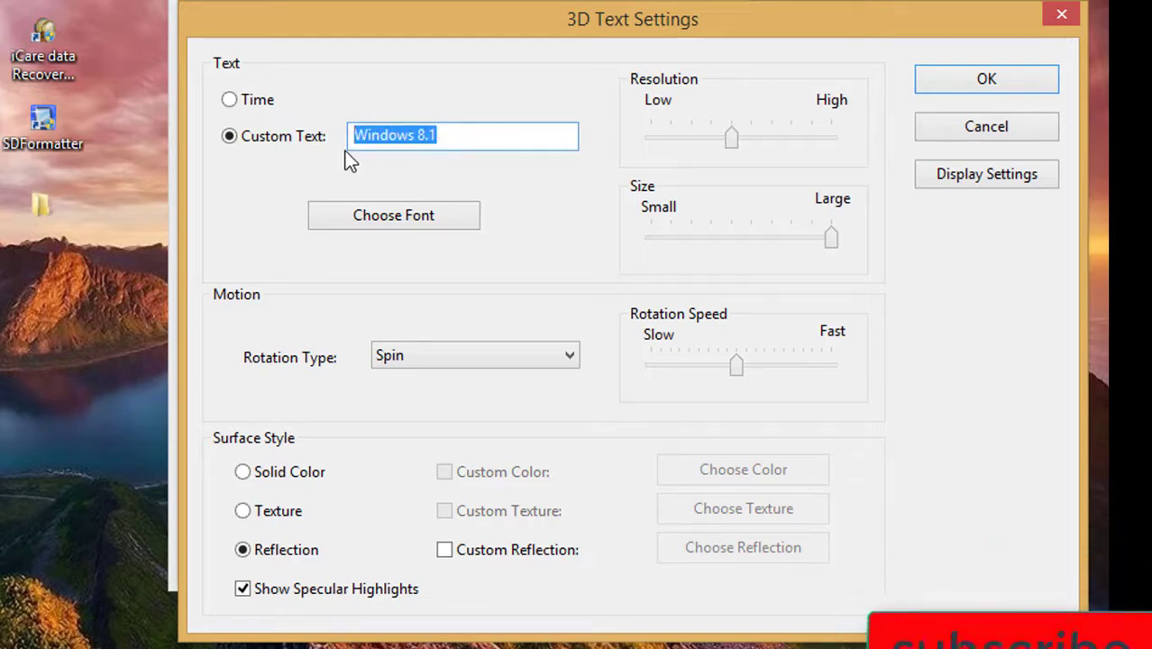
key("BackSpace")
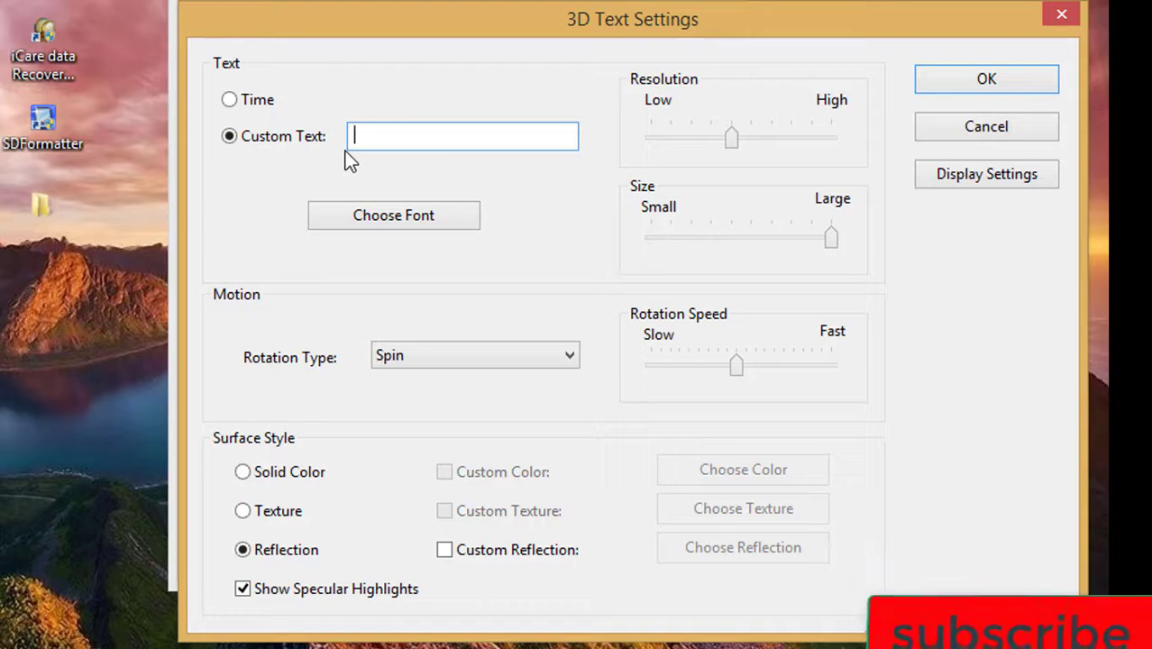
type("BD Tech enterprise")
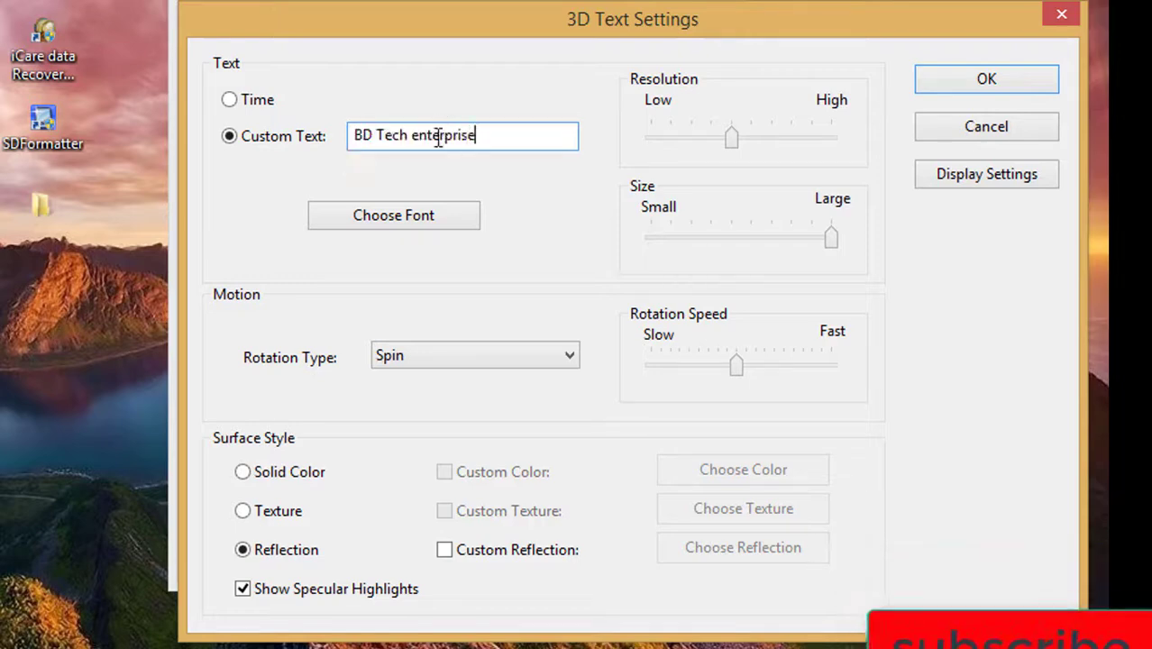
left_click(404, 221)
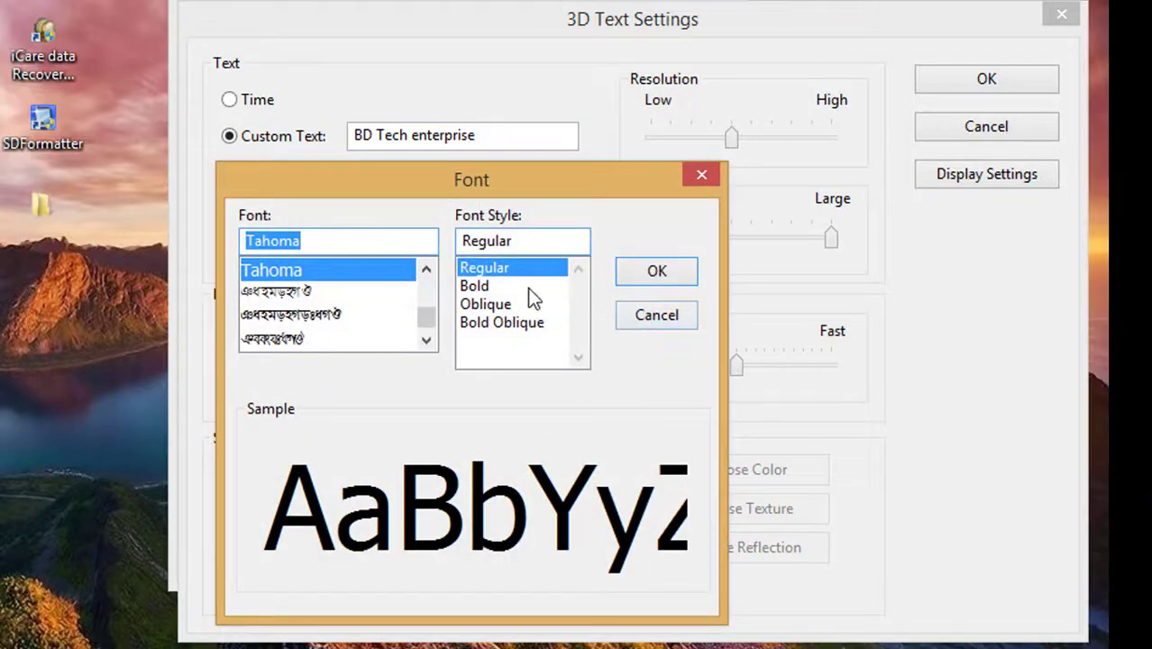
left_click(657, 272)
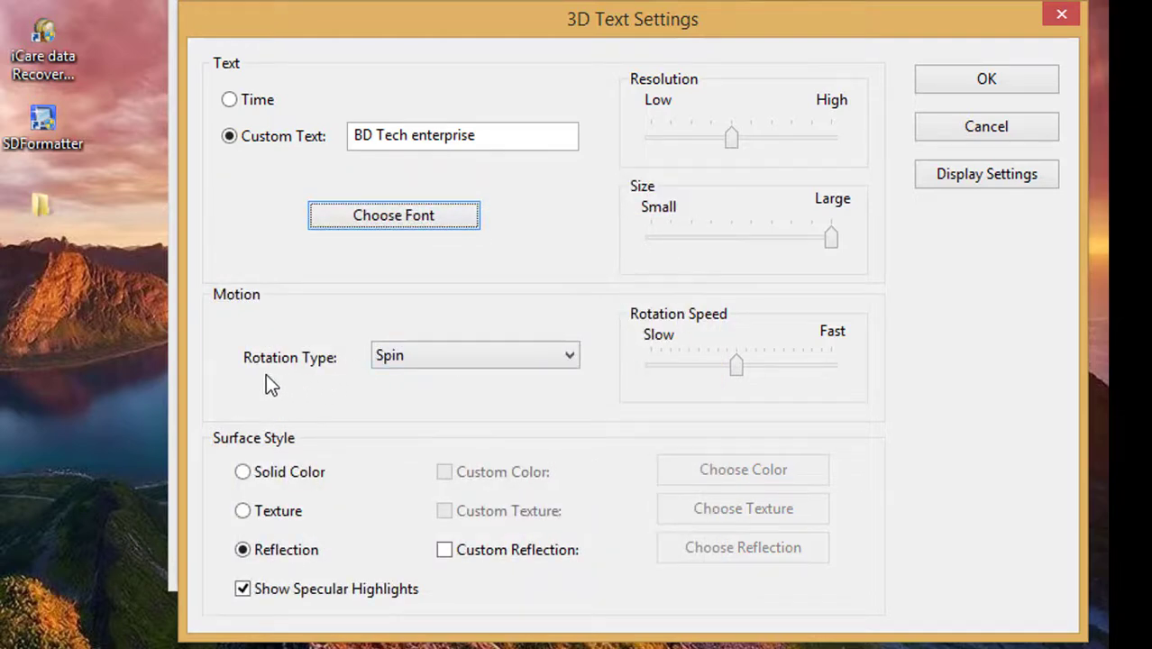
Set the 3D text's rotation type to Tumble, save the settings and preview the screen saver
left_click(436, 359)
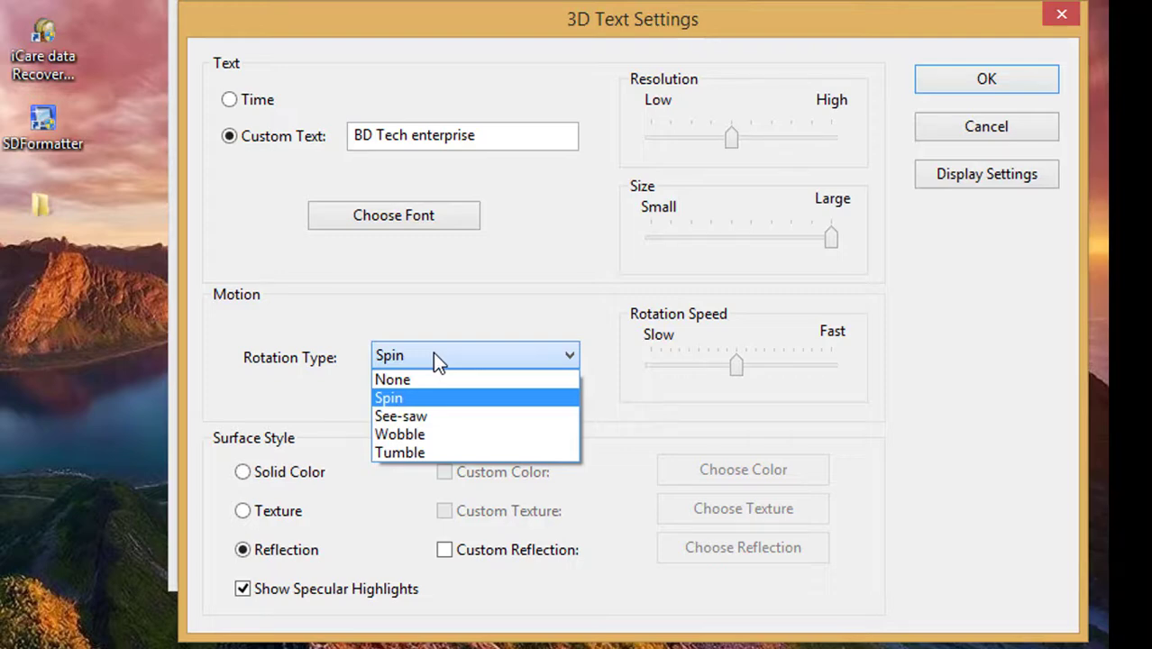
left_click(421, 449)
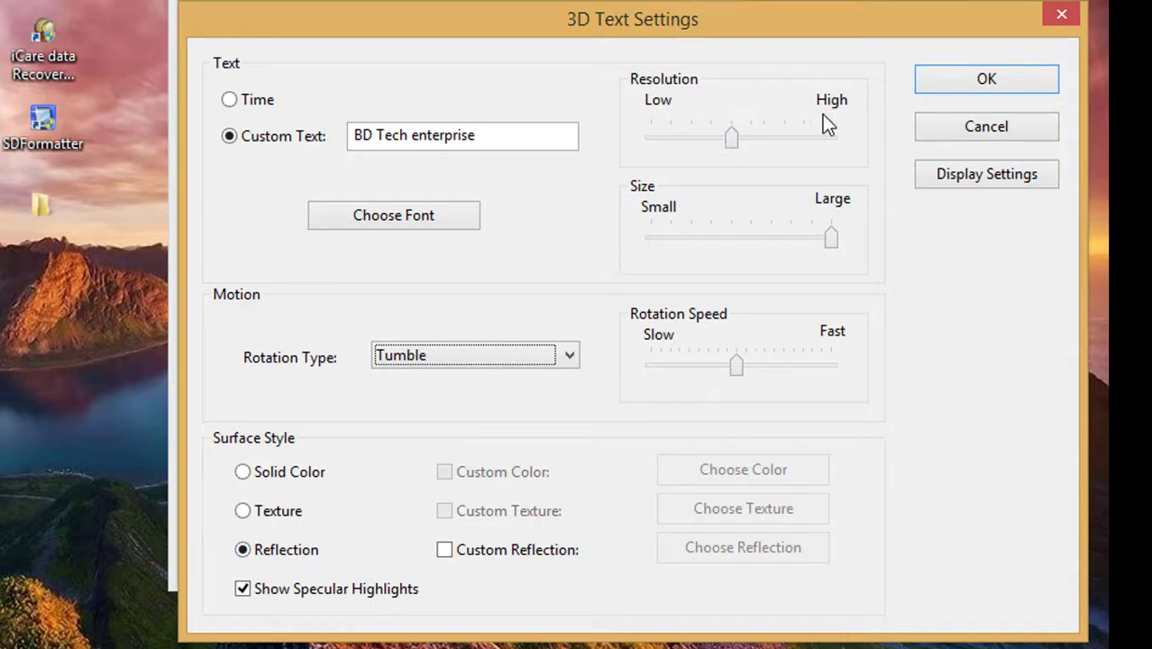
left_click(731, 140)
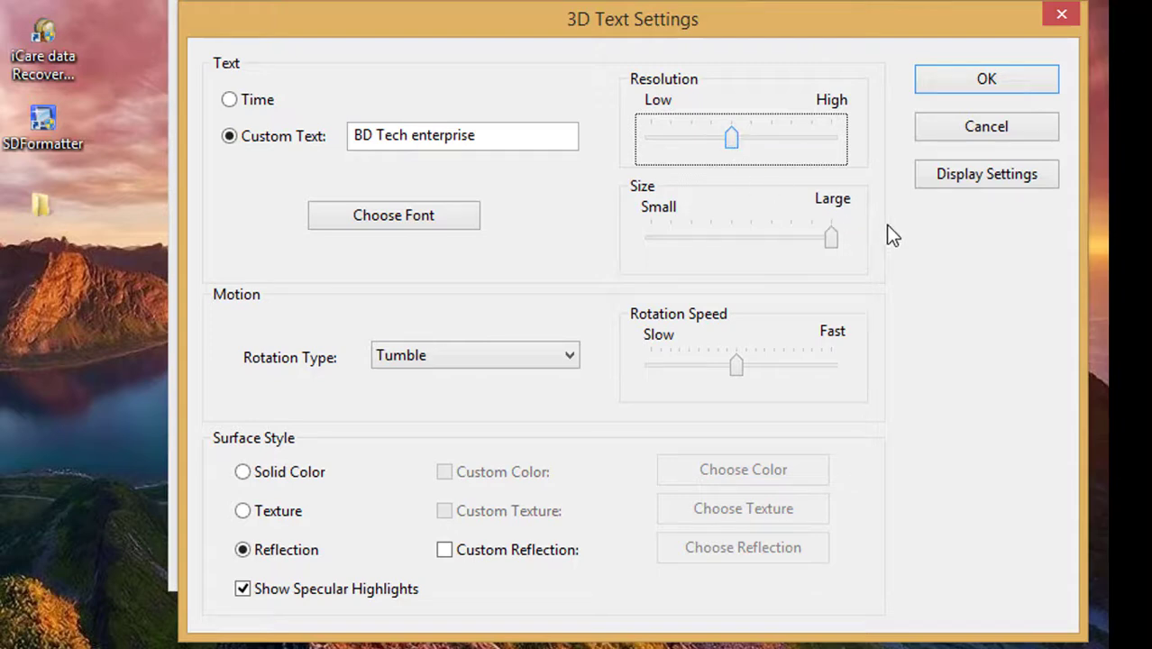
left_click(985, 79)
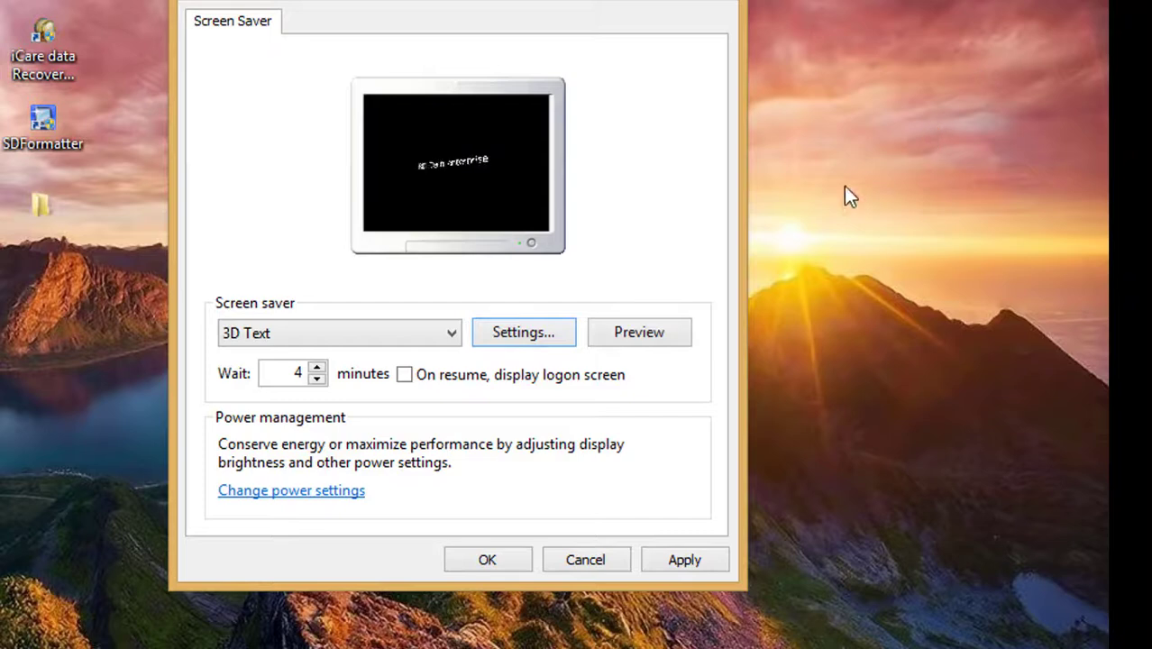
left_click(648, 335)
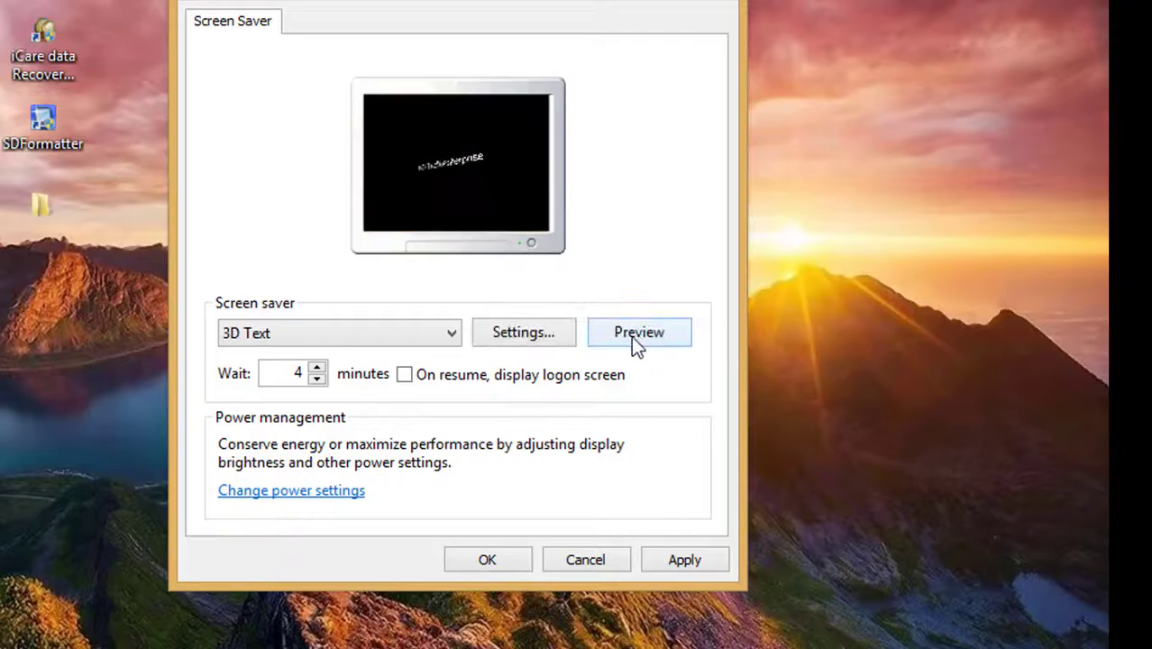
Change the 3D text's rotation type to Spin, save the settings and preview the screen saver
left_click(536, 333)
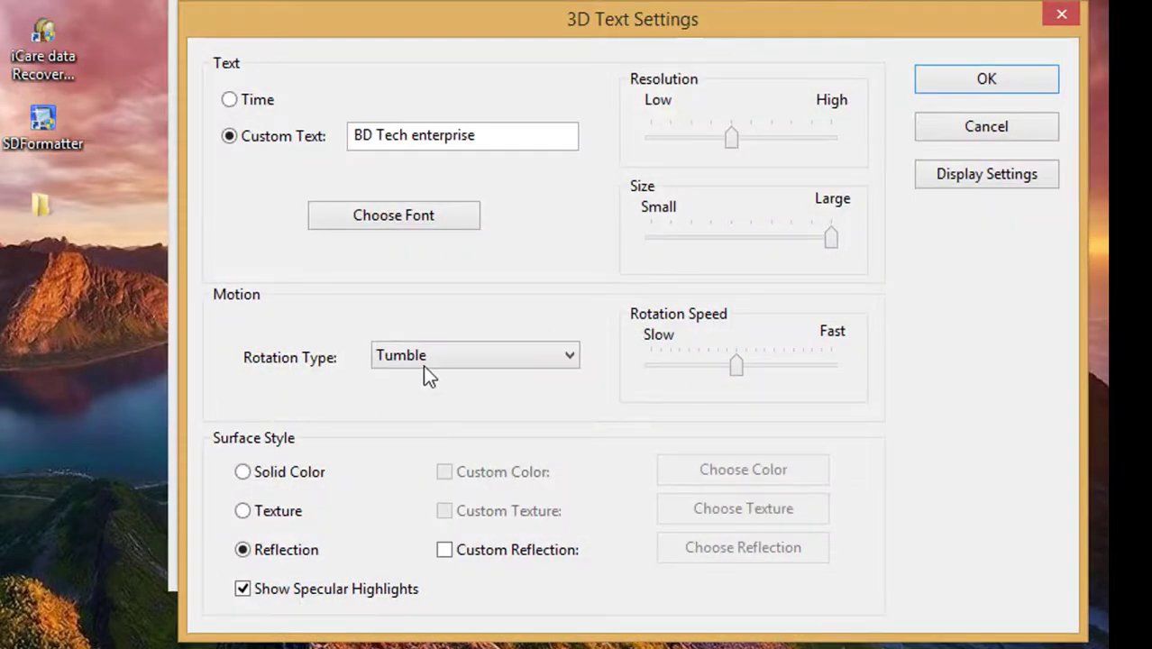
left_click(423, 360)
left_click(408, 396)
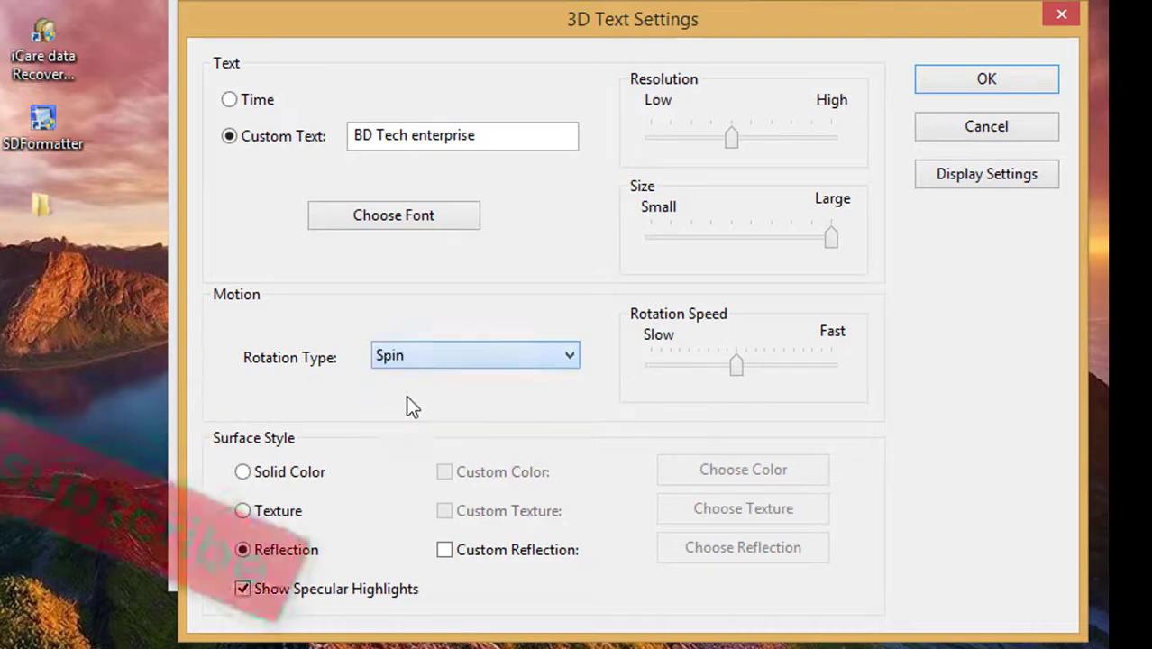
left_click(1009, 78)
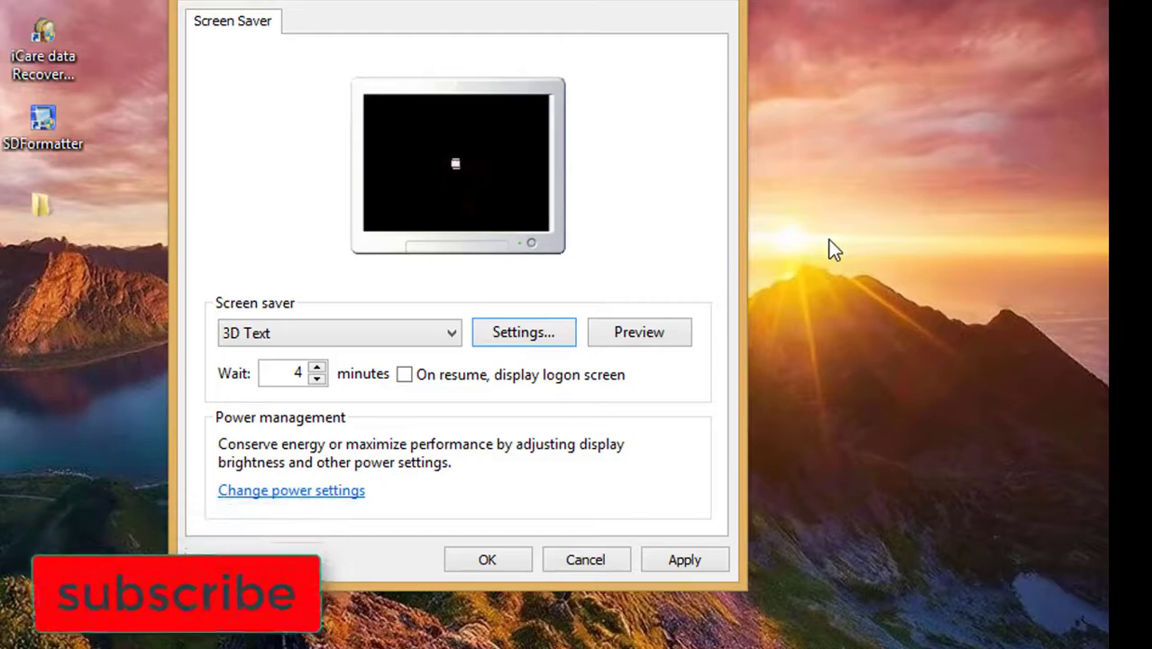
left_click(666, 334)
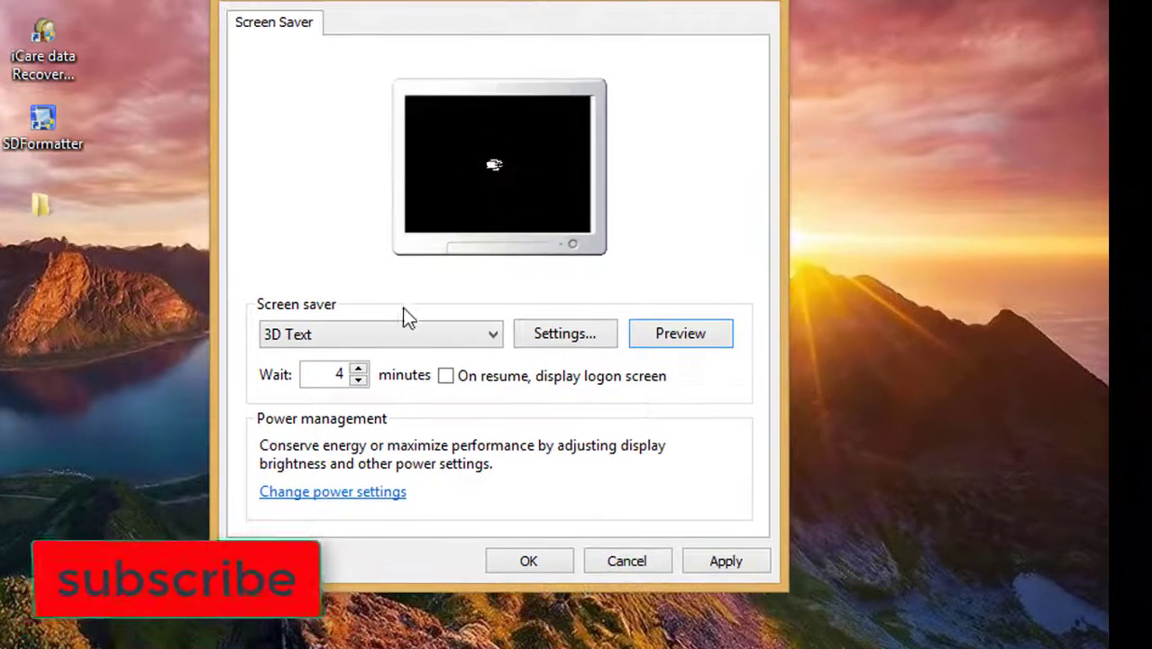
Set the screen saver wait time to 3 minutes
double_click(338, 375)
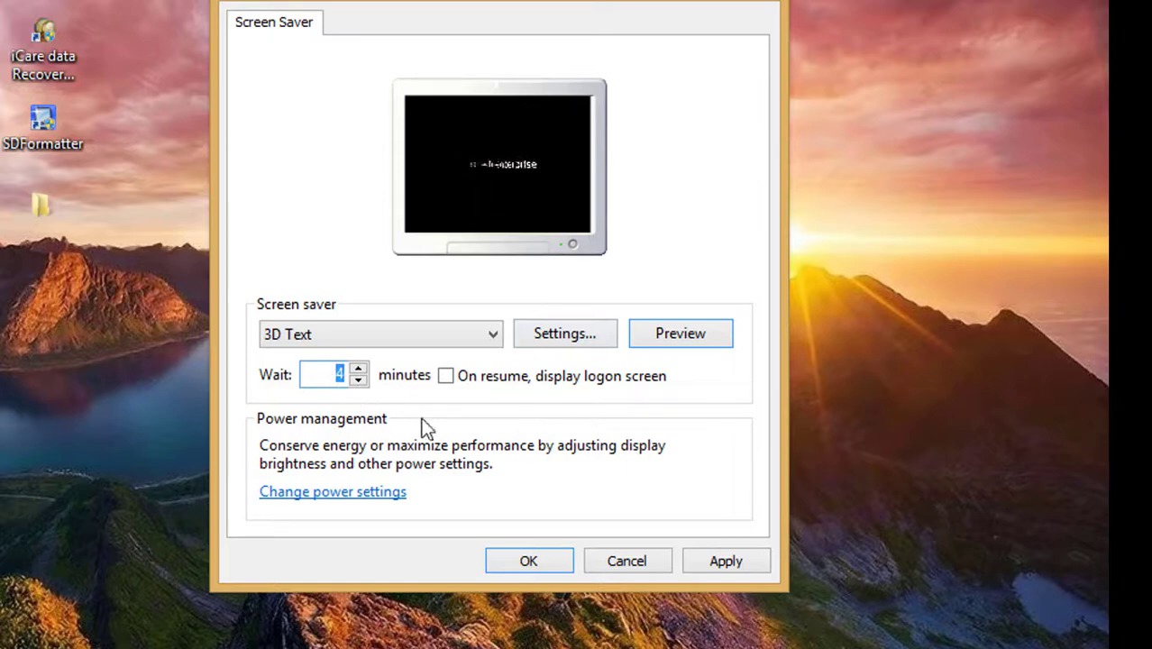
left_click(359, 370)
left_click(358, 370)
left_click(358, 381)
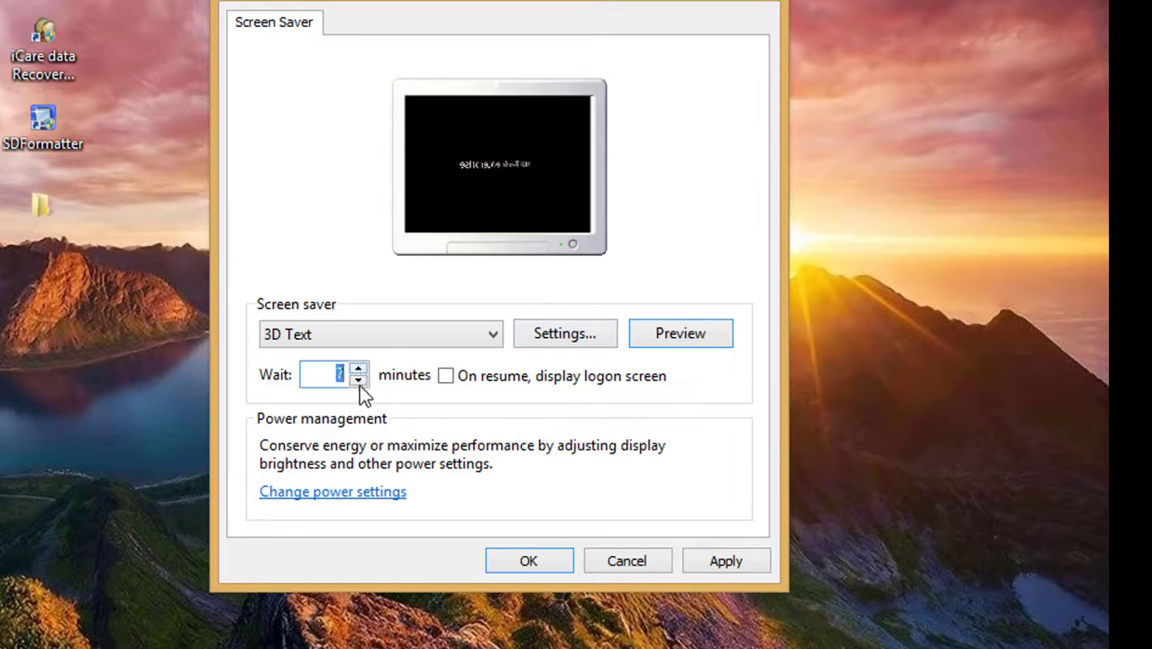
left_click(359, 381)
left_click(359, 382)
Select the Bubbles screen saver and preview it full screen
left_click(424, 334)
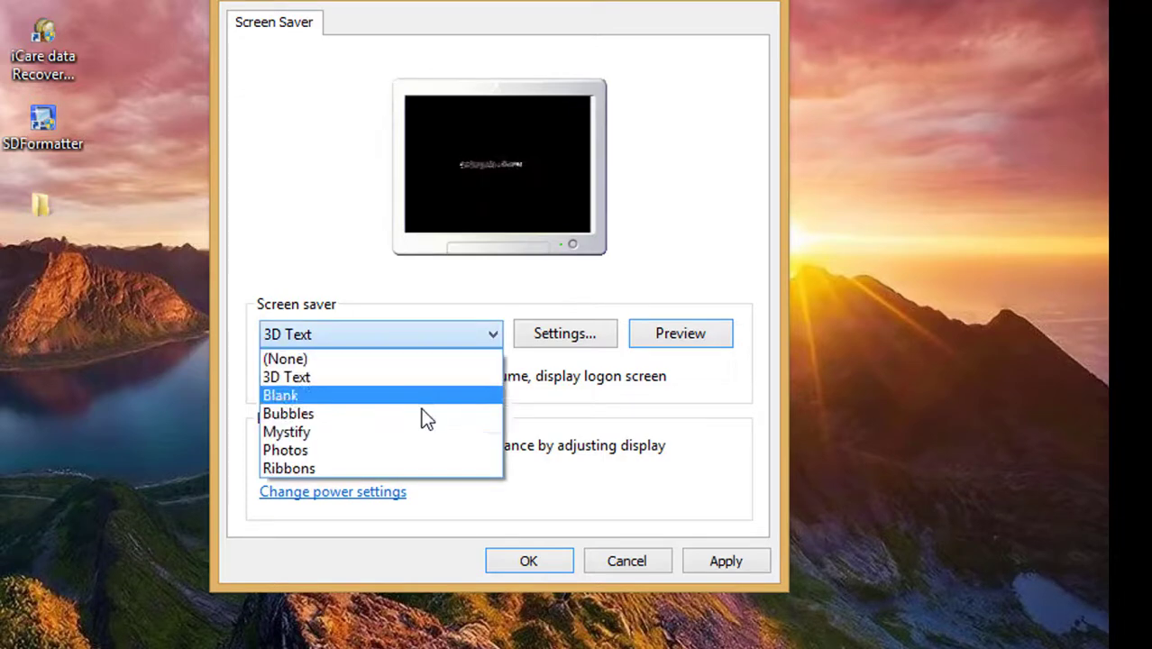
left_click(418, 409)
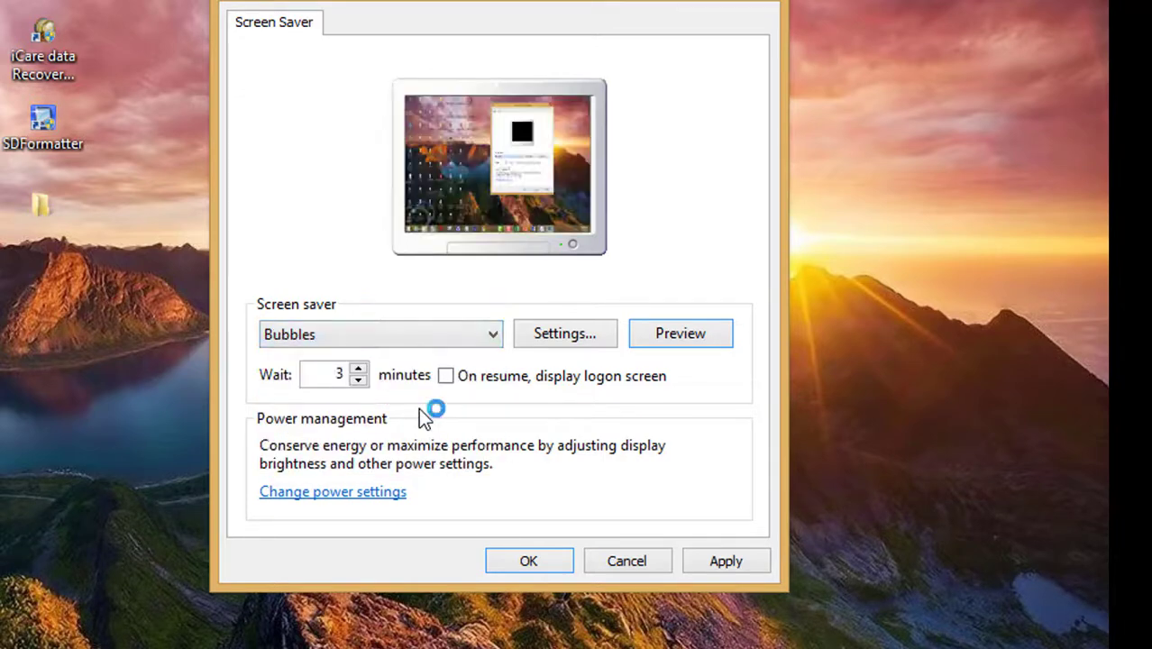
left_click(683, 335)
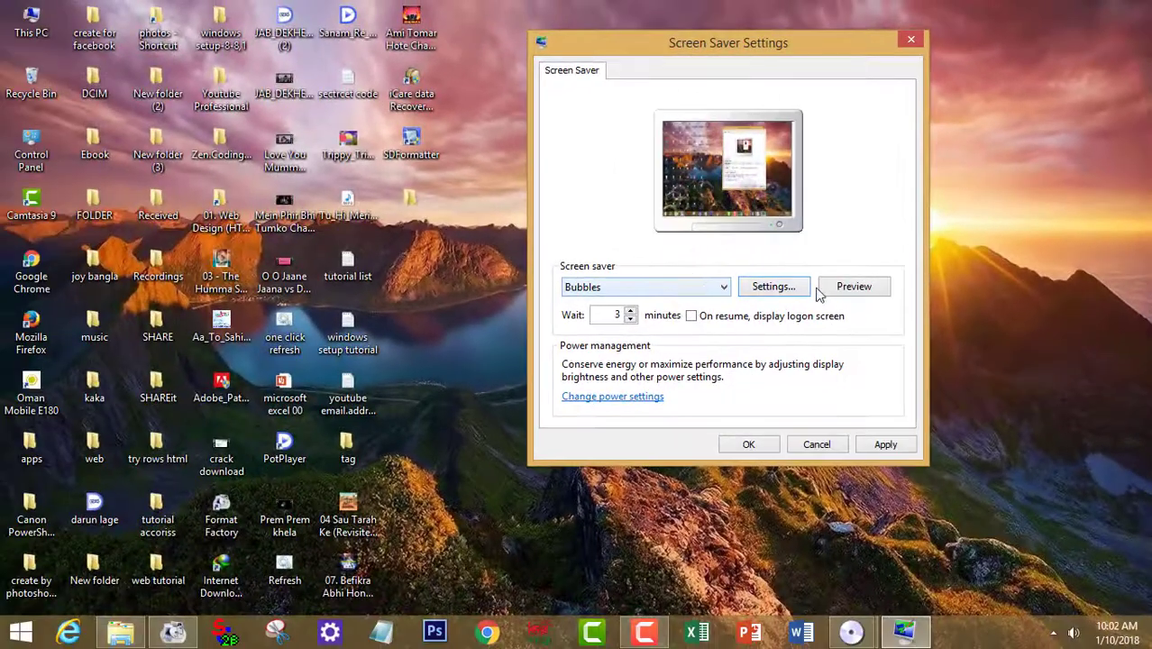
left_click(842, 289)
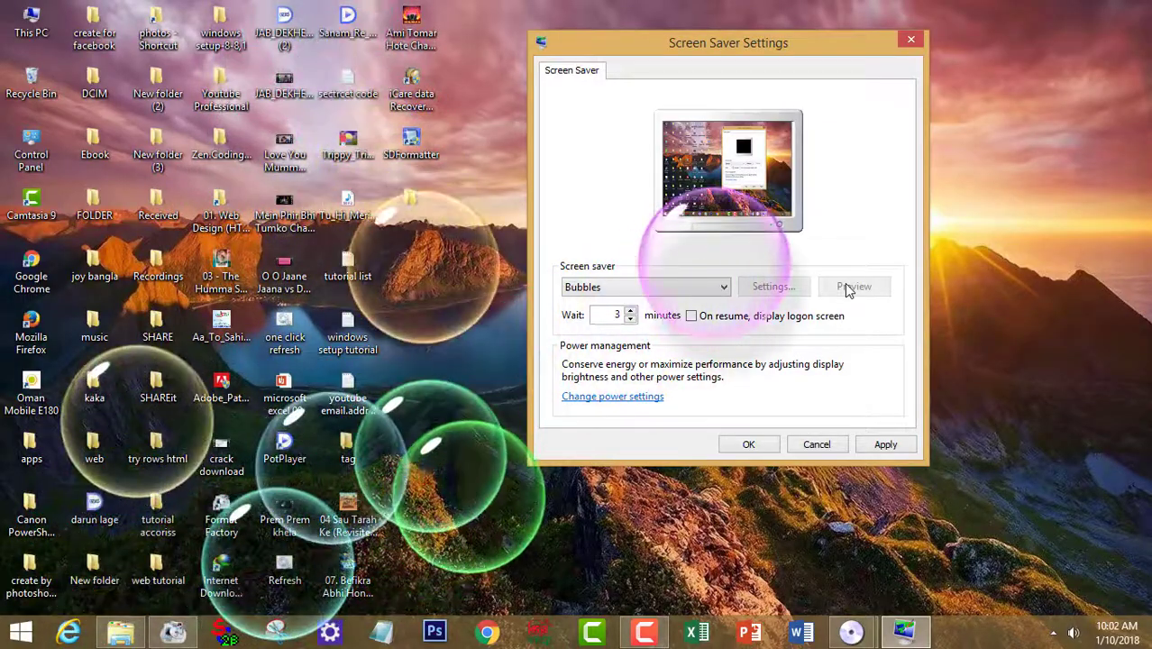
Select the Photos screen saver and use the "Canon PowerShot SX420 IS" folder as its picture source
left_click(710, 286)
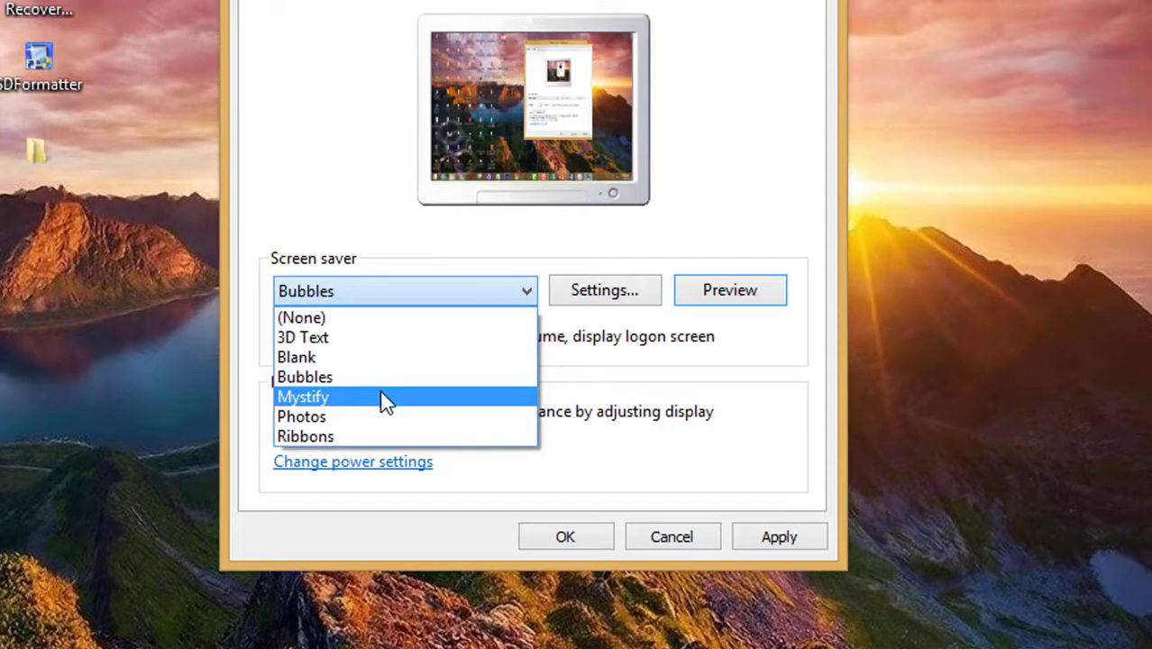
left_click(350, 416)
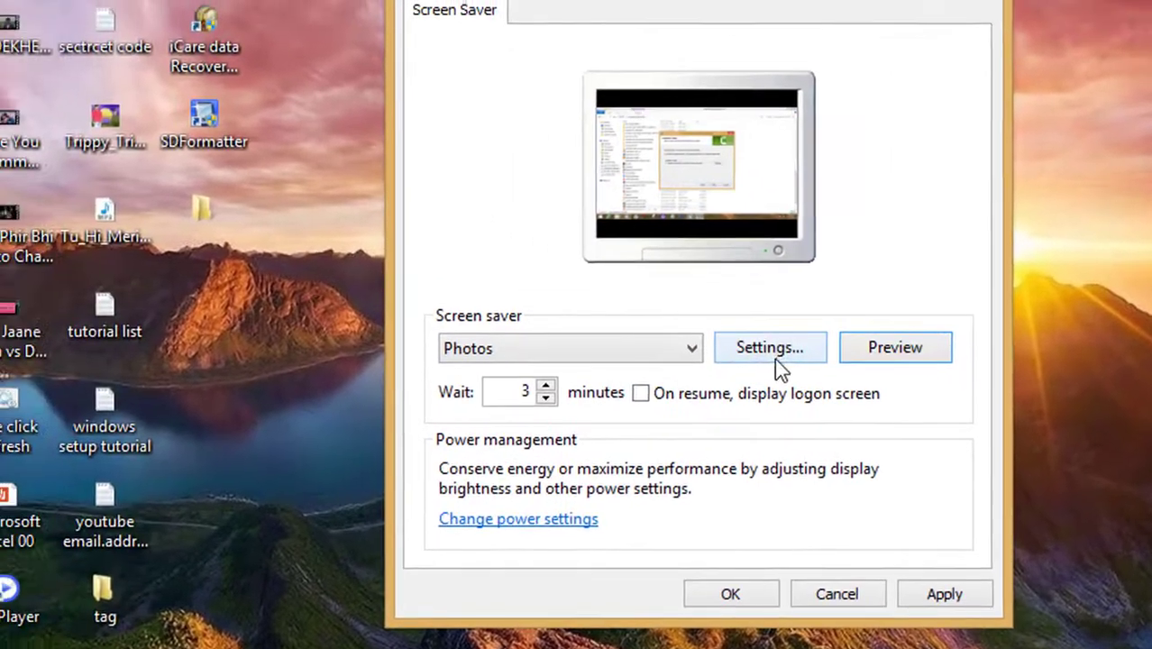
left_click(595, 294)
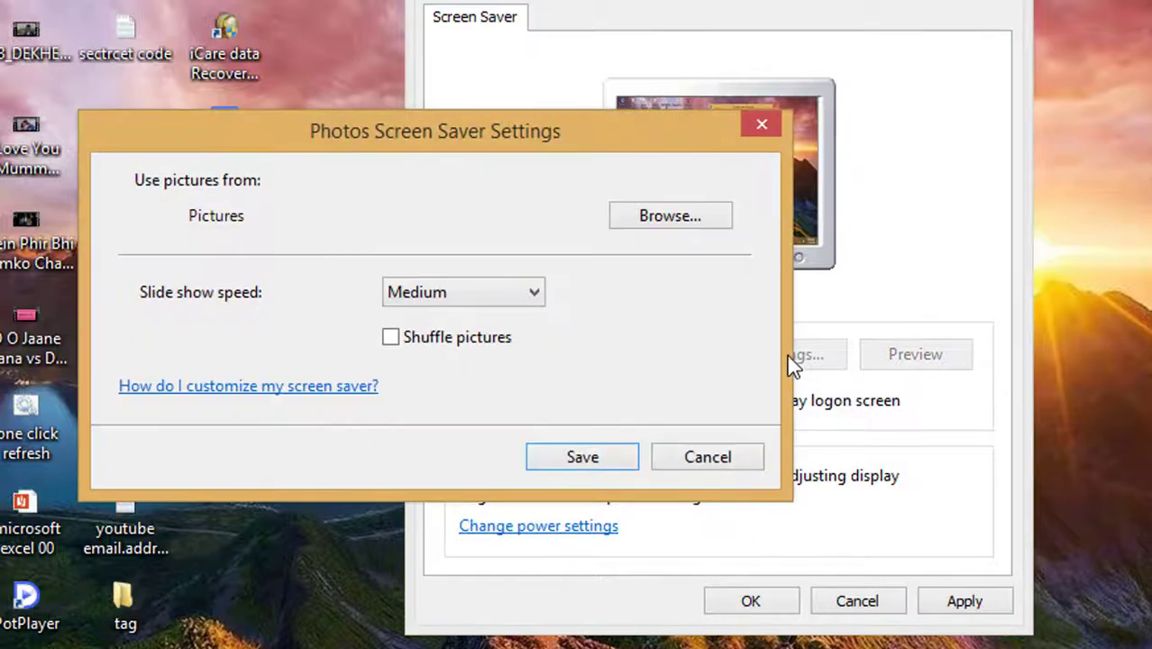
left_click(660, 226)
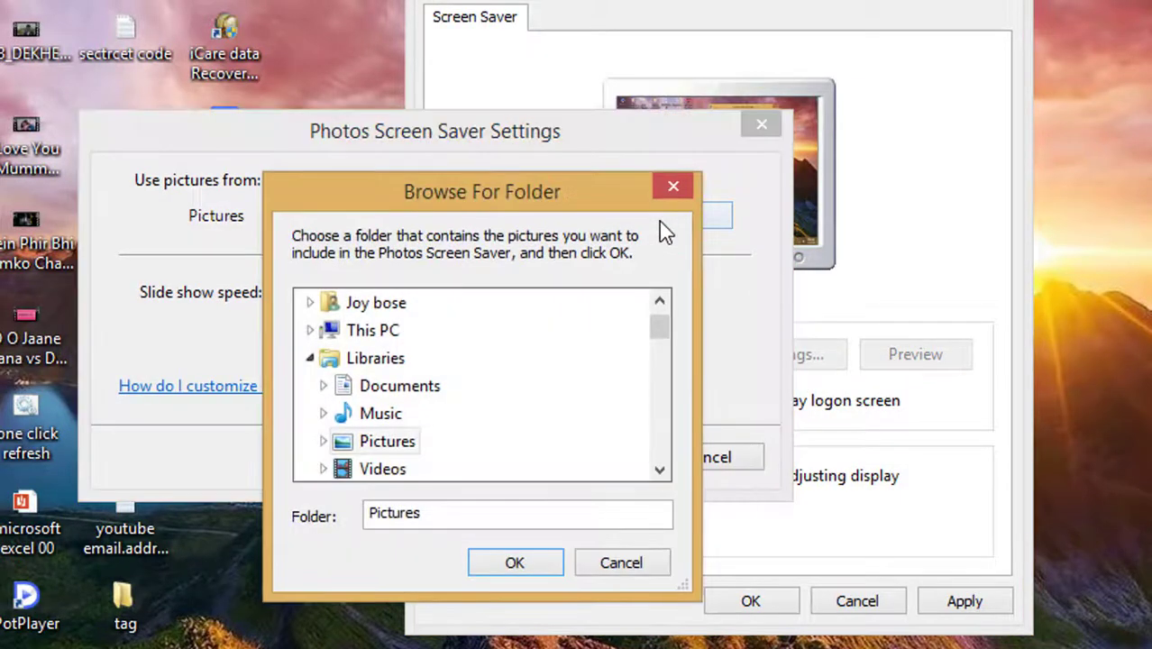
left_click_drag(656, 331, 656, 367)
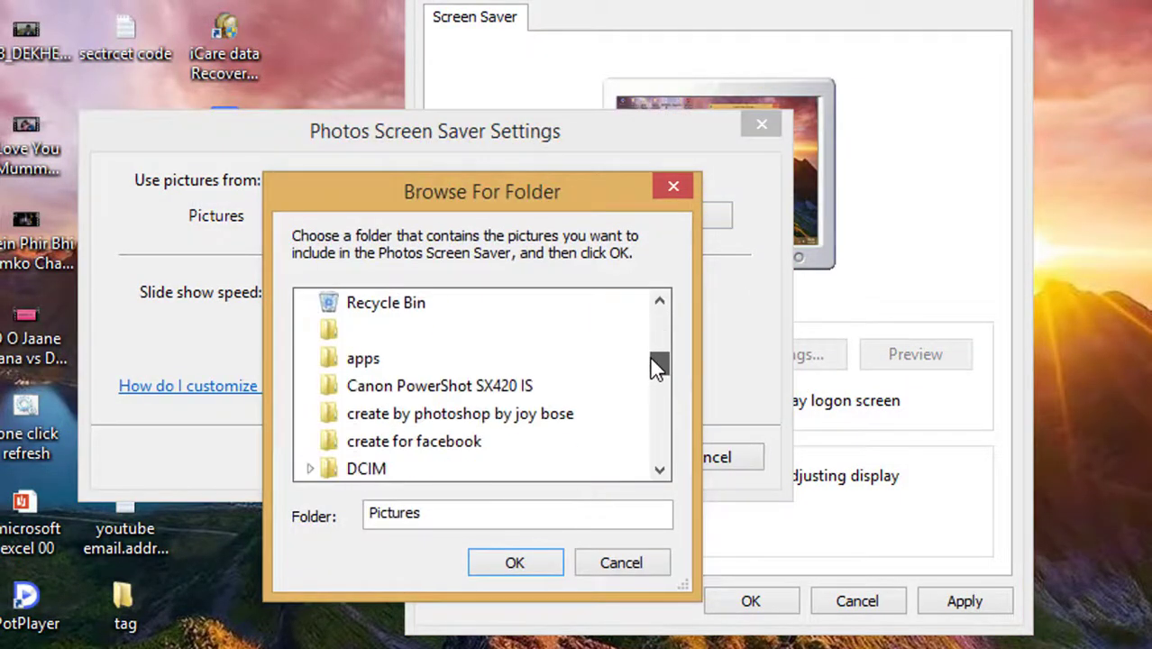
left_click(439, 385)
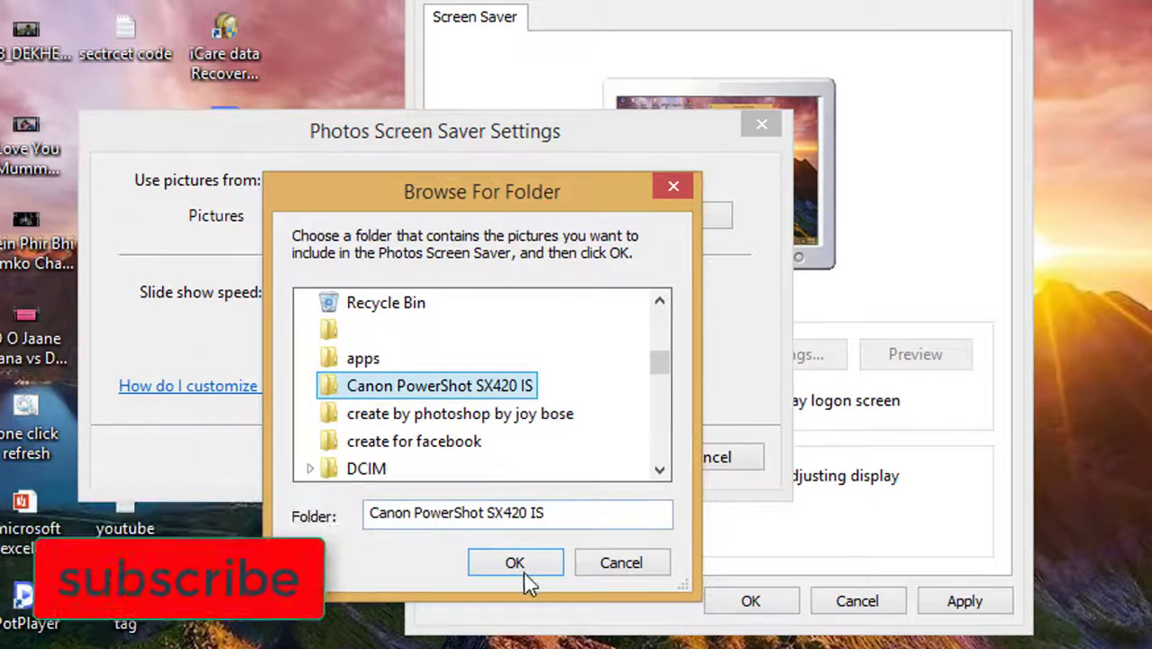
left_click(513, 564)
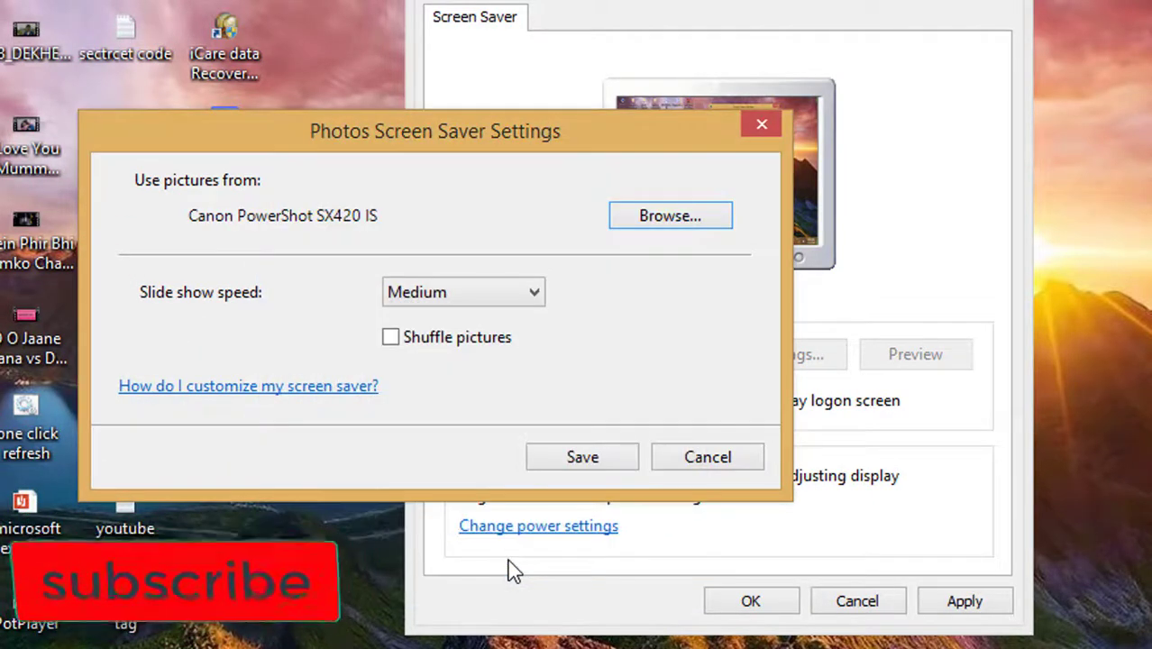
Save the photo slide show with Medium speed and shuffled pictures, and preview the screen saver
left_click(464, 300)
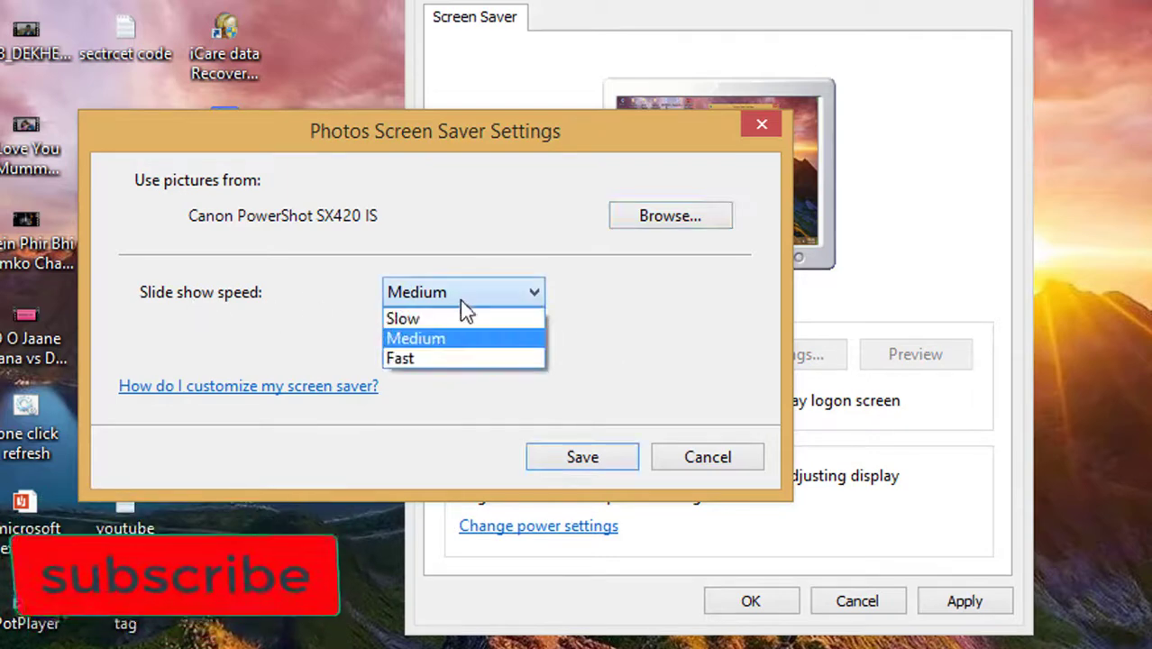
left_click(438, 347)
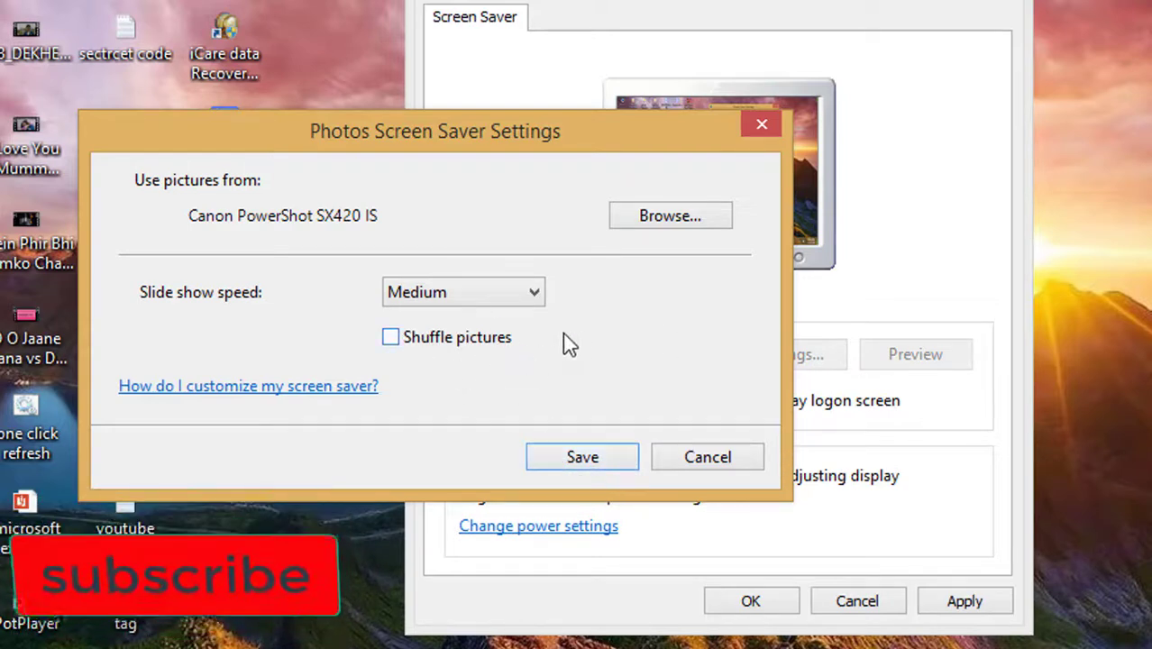
left_click(390, 339)
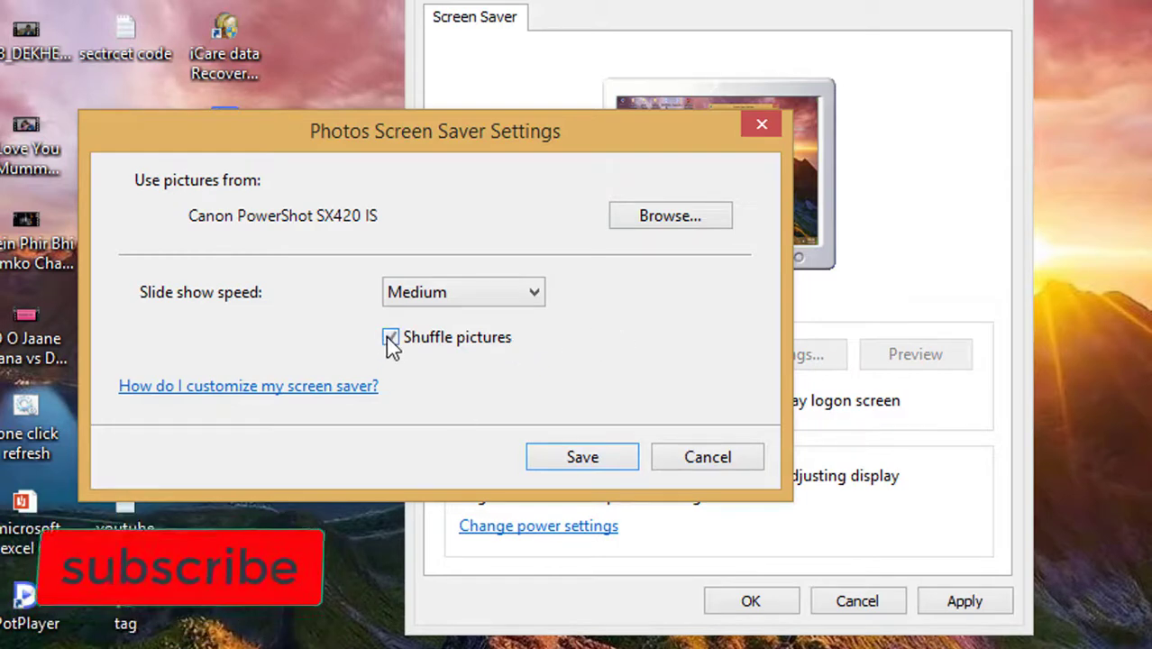
left_click(575, 467)
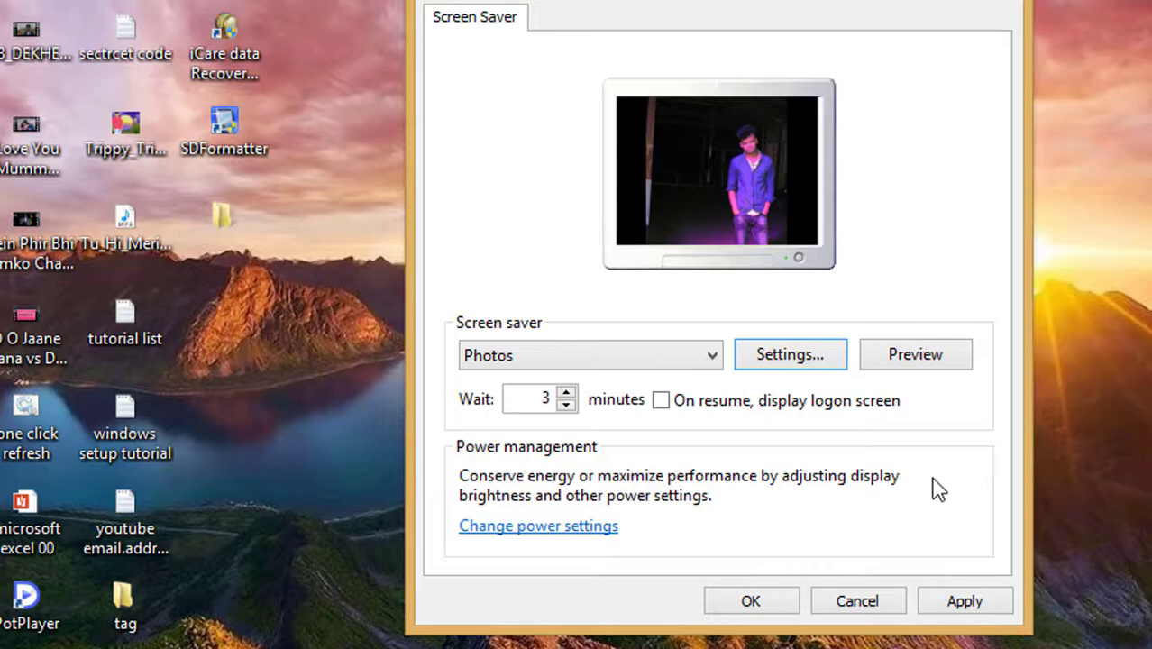
left_click(912, 356)
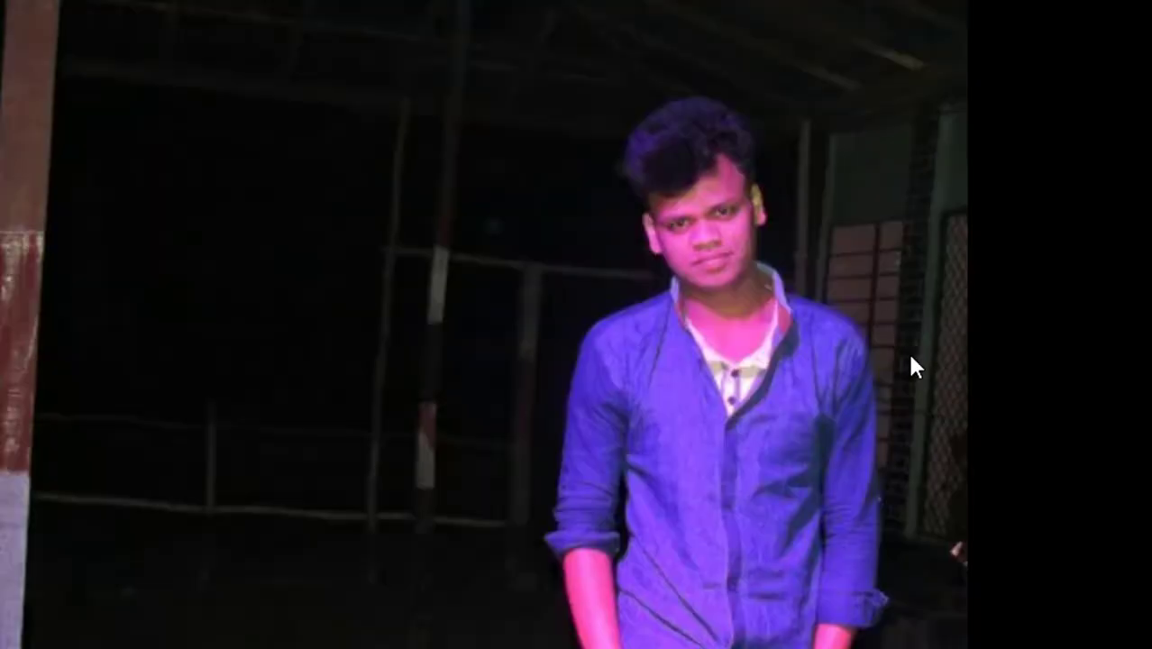
mouse_move(527, 222)
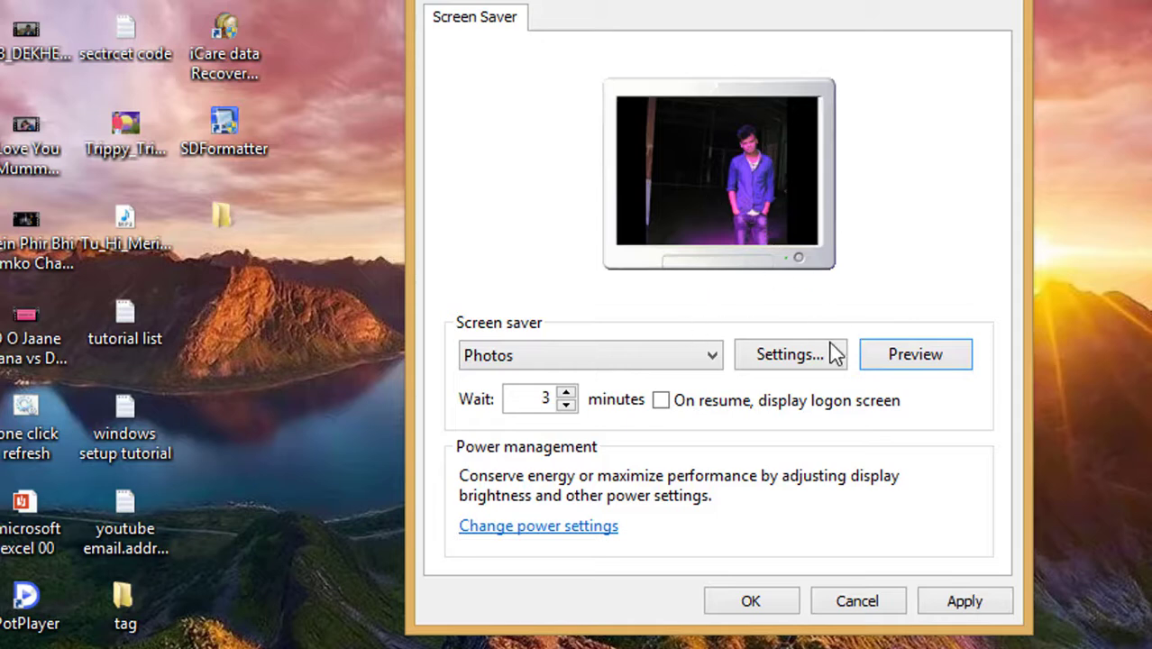
Select the Ribbons screen saver and preview it full screen
left_click(533, 402)
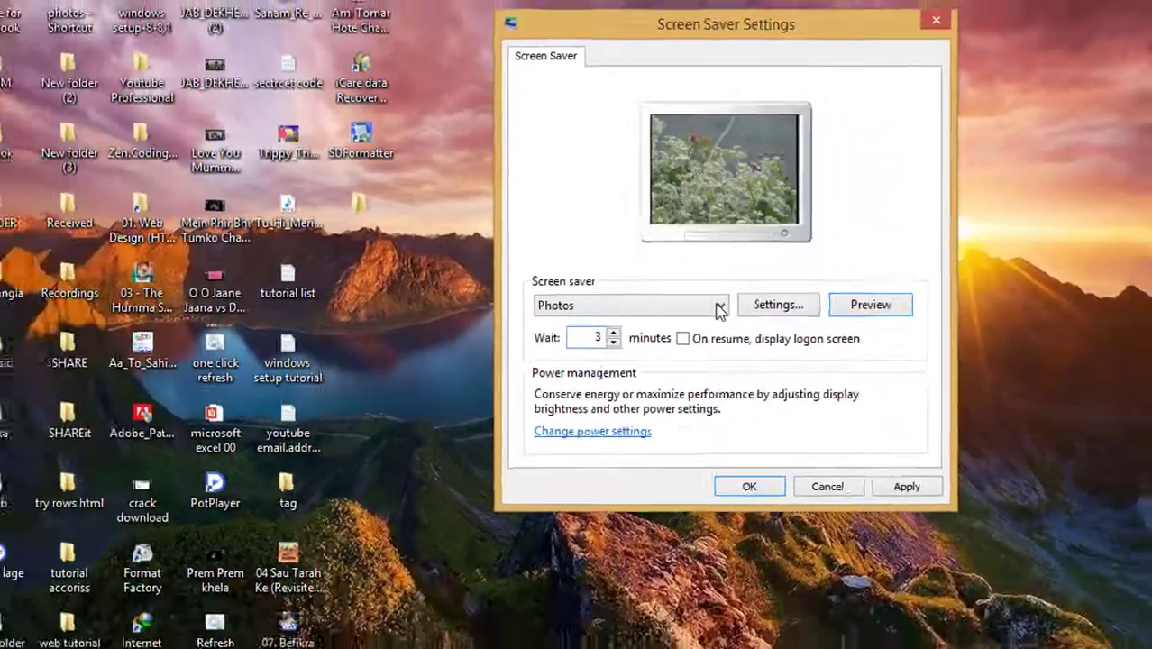
left_click(718, 308)
left_click(621, 414)
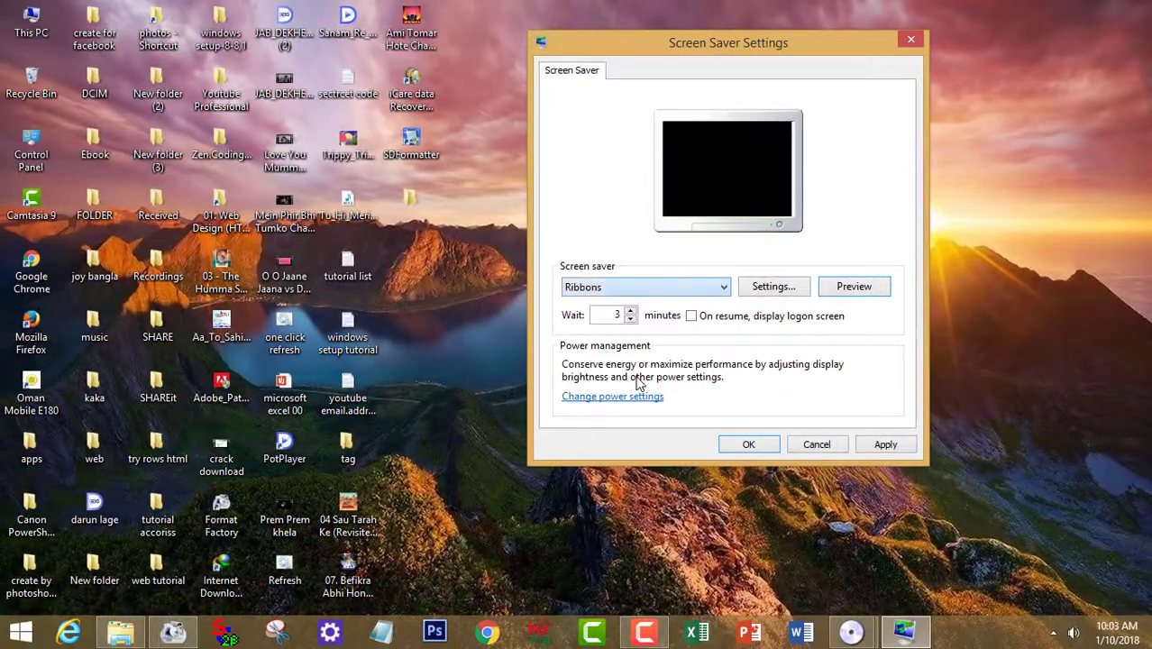
left_click(843, 286)
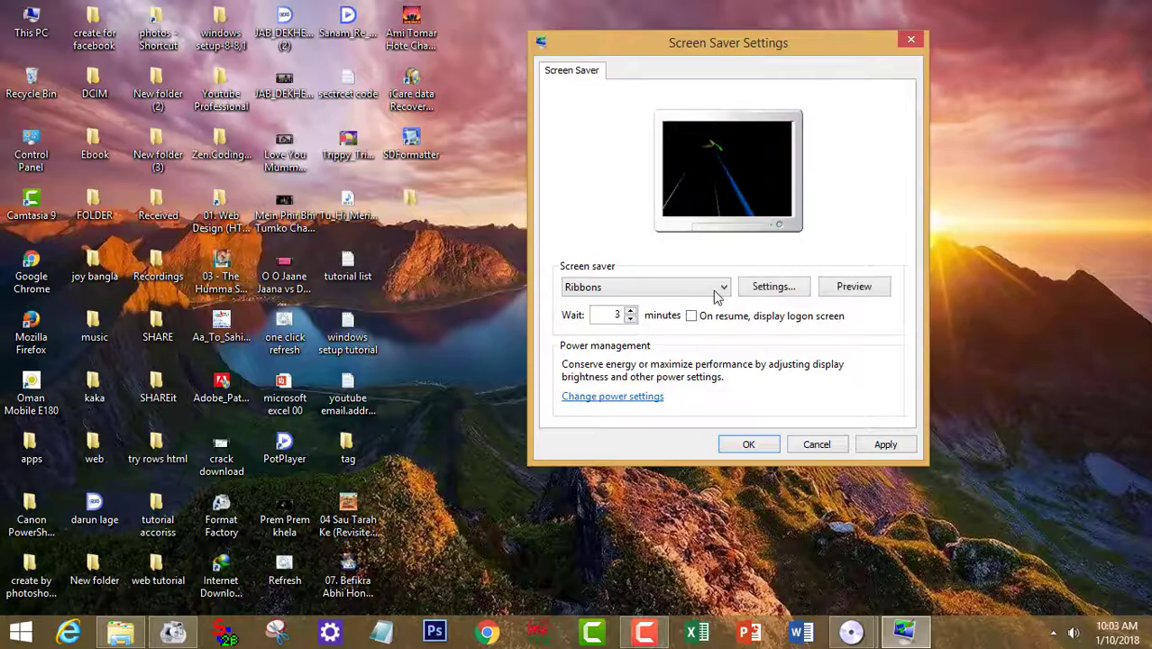
Switch the screen saver to Blank and preview it full screen
left_click(668, 290)
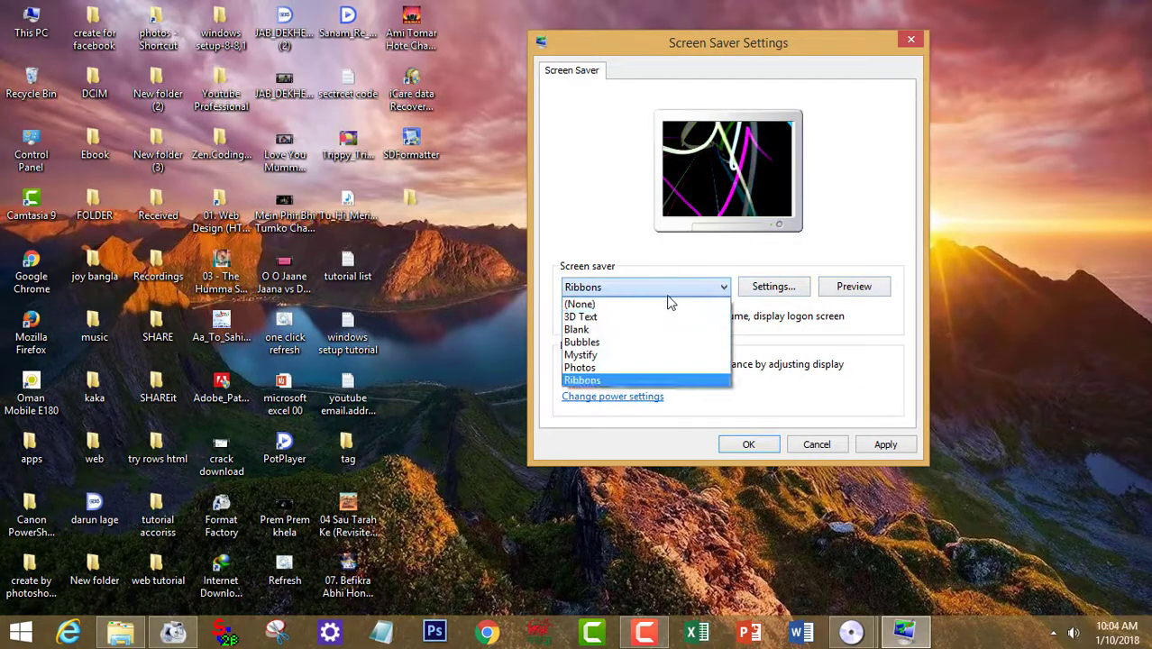
left_click(632, 330)
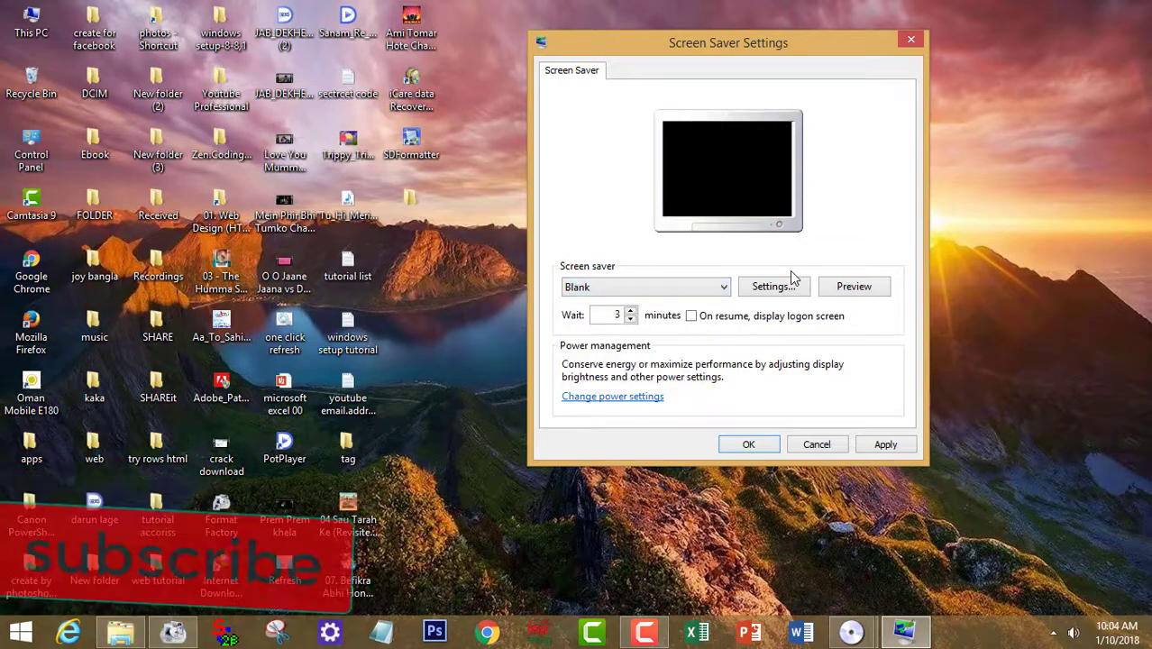
left_click(843, 286)
mouse_move(773, 259)
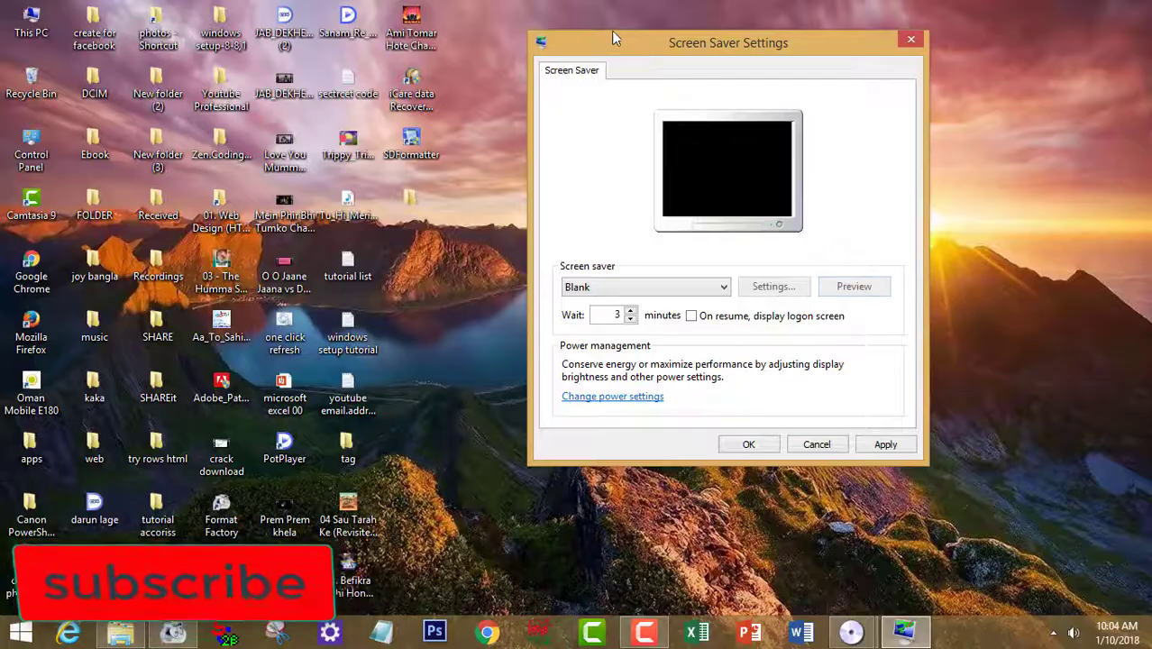
Choose Bubbles as the screen saver and apply the setting
left_click(714, 286)
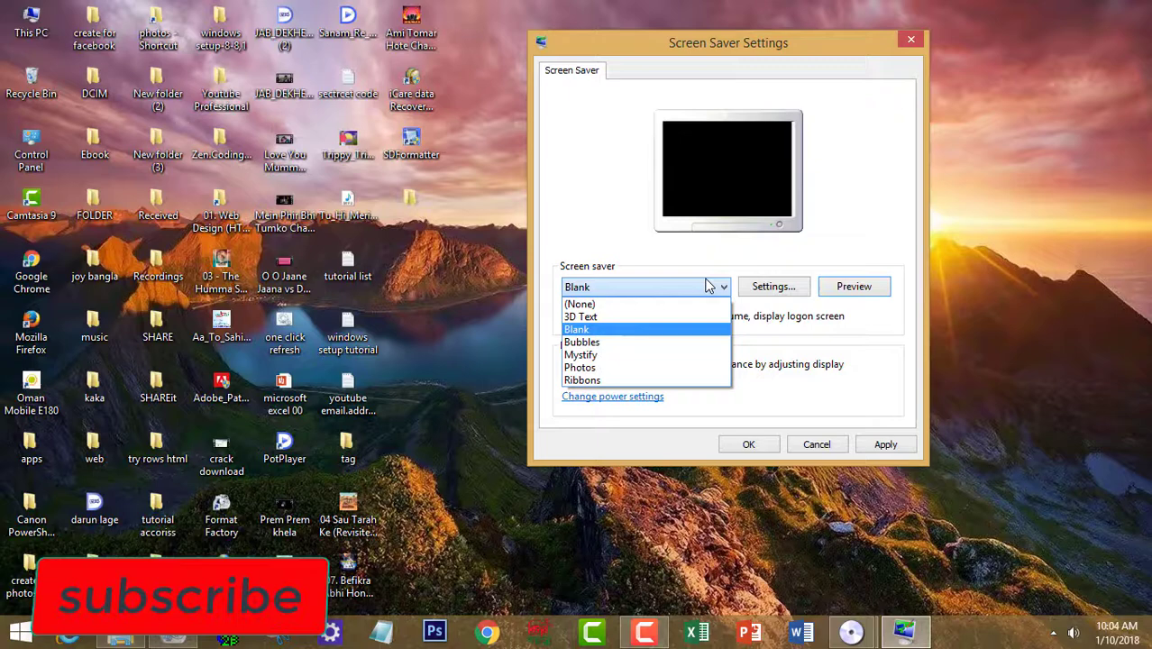
left_click(682, 343)
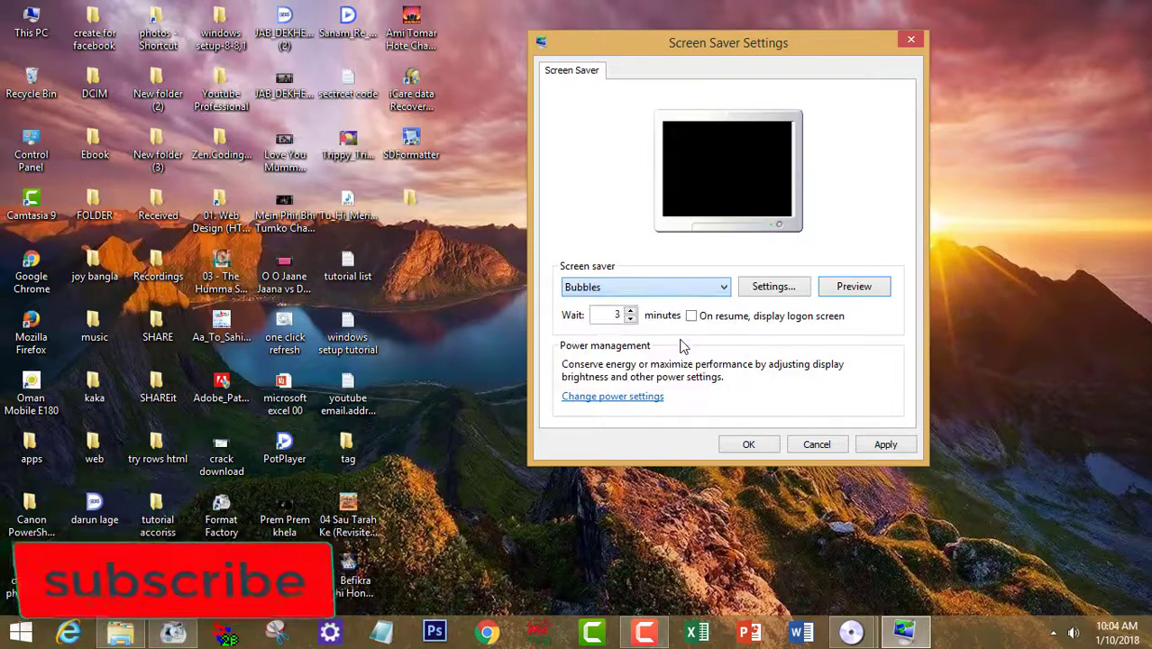
left_click(883, 444)
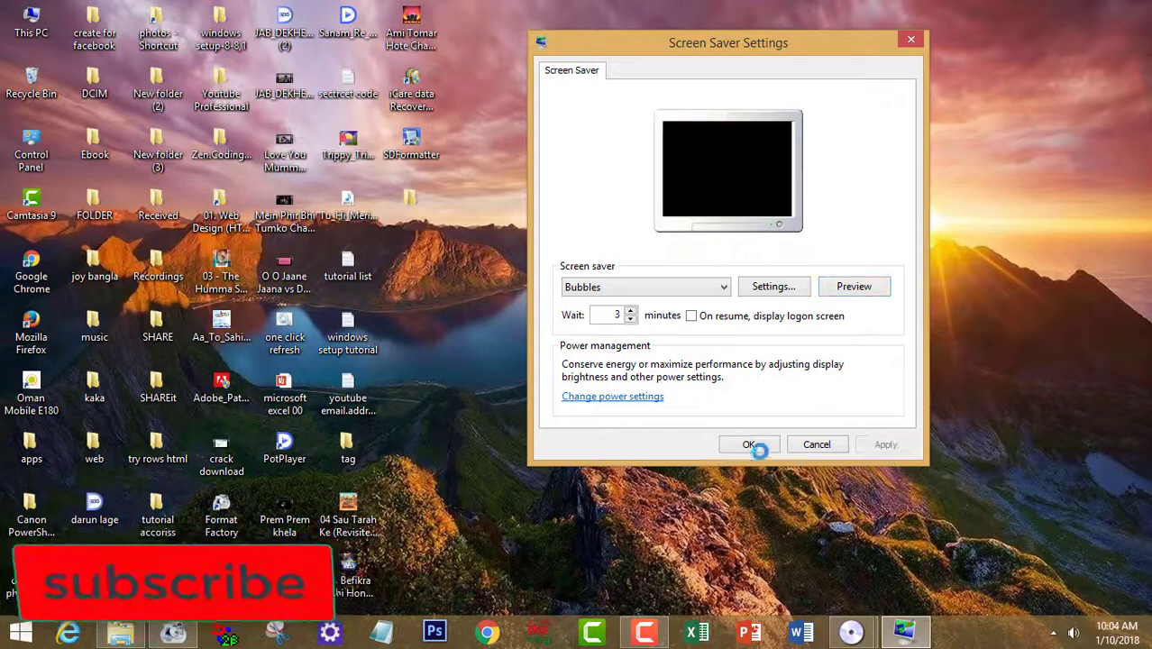